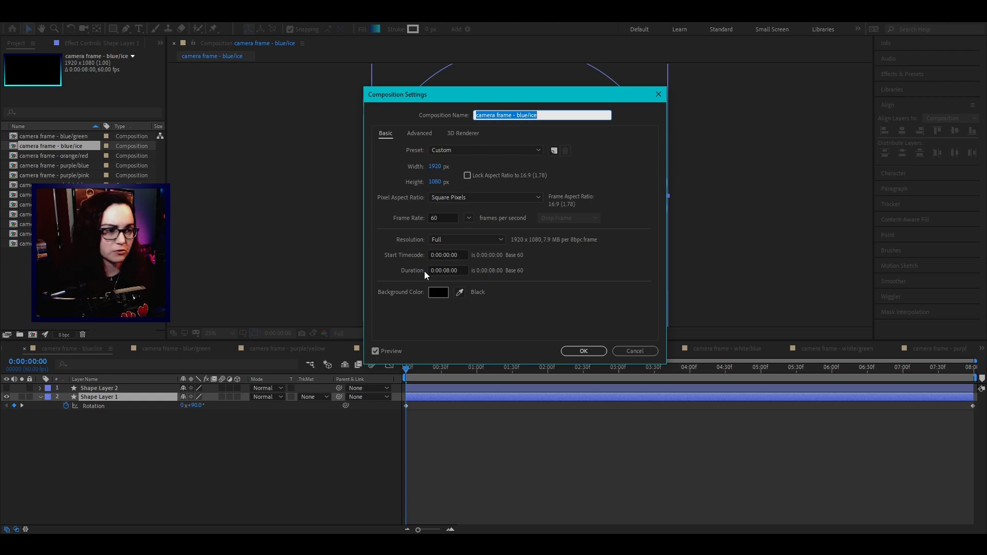
- Draw a new ellipse and centre it horizontally and vertically in the composition
click(583, 350)
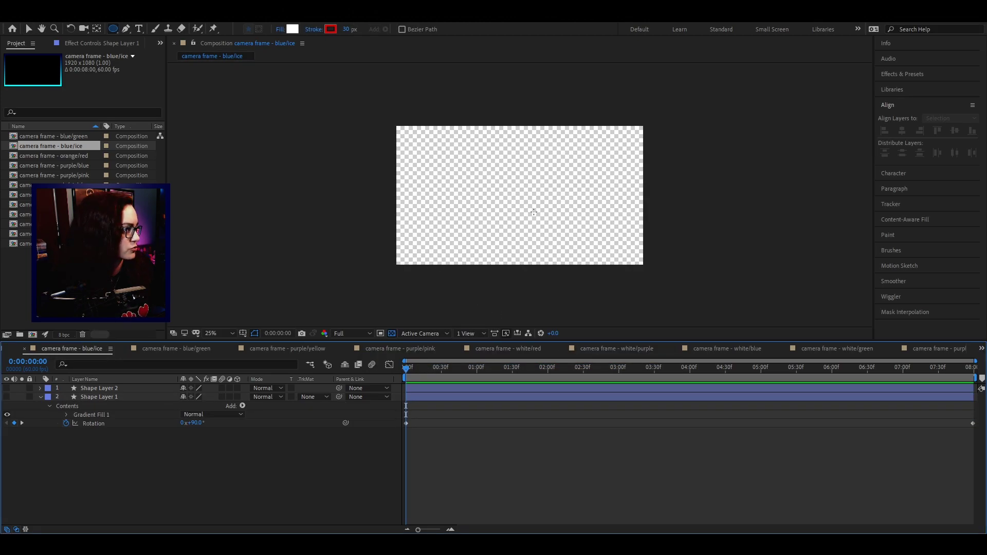
drag(114, 29, 142, 51)
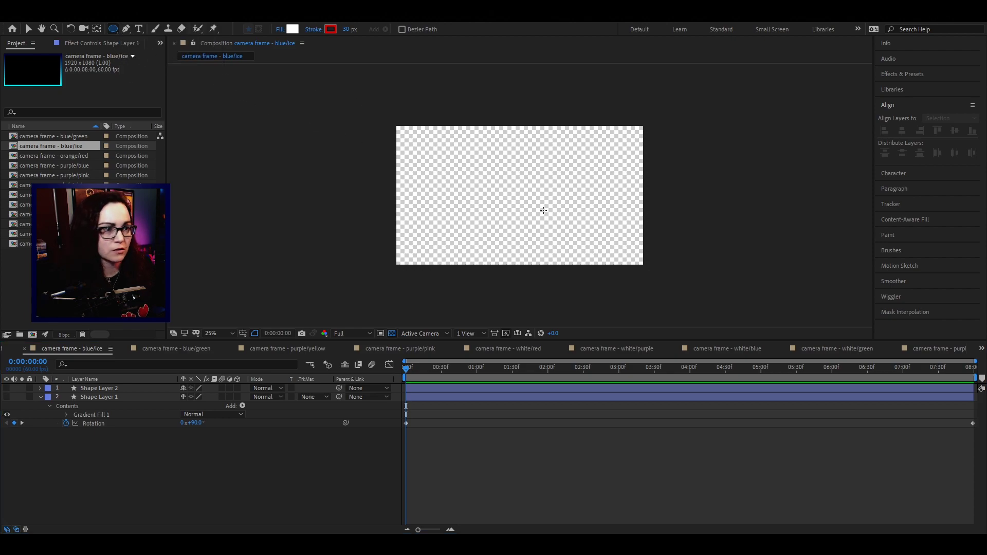
drag(515, 198, 712, 149)
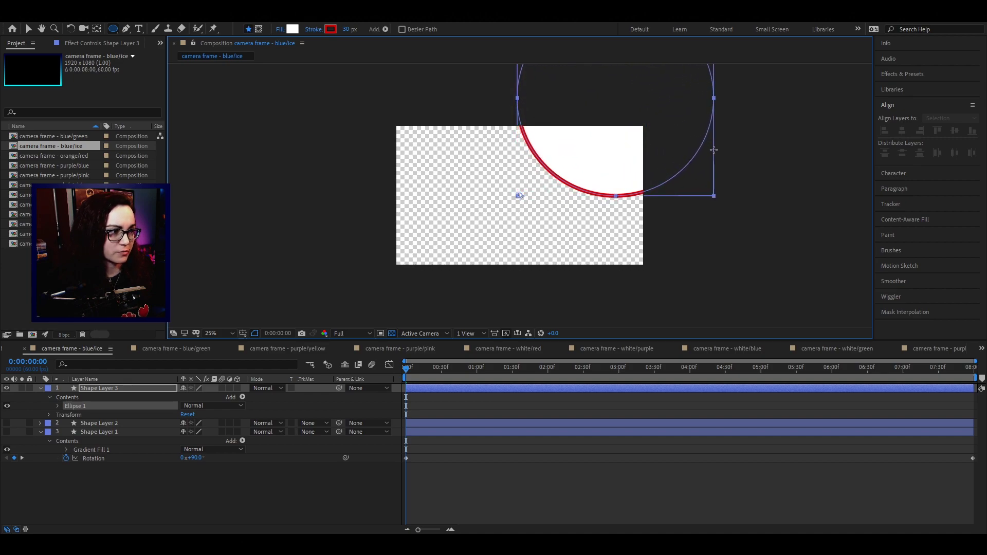
key(v)
key(ctrl+home)
click(902, 130)
click(955, 131)
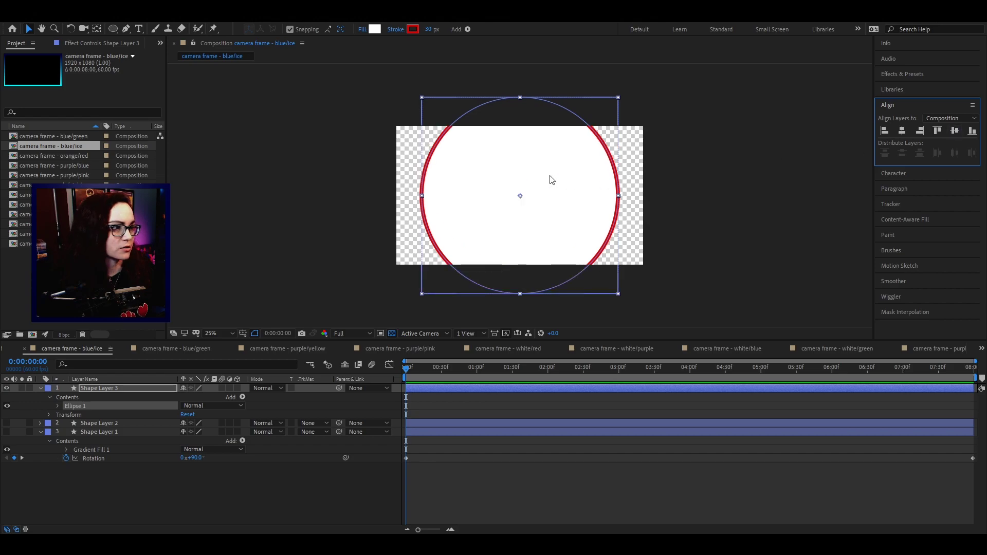
- Give the ellipse a 0 px stroke and a linear gradient fill, then scale it beyond the frame
click(412, 28)
click(235, 198)
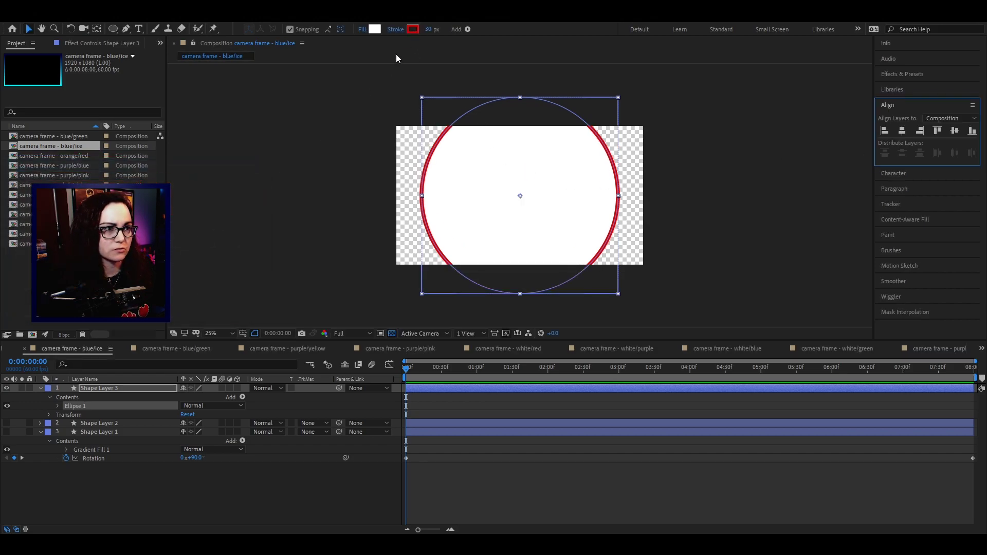
drag(429, 29, 408, 31)
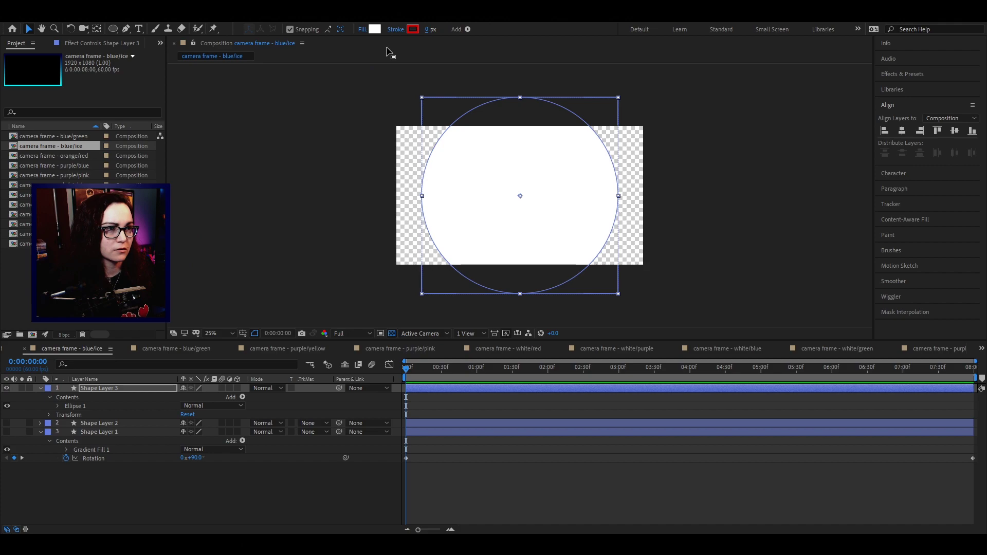
click(375, 29)
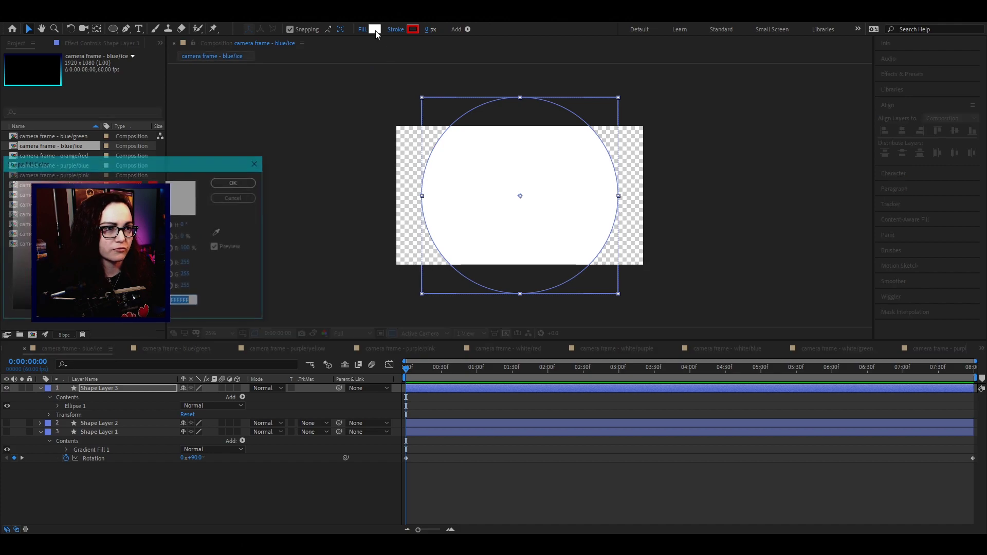
click(257, 163)
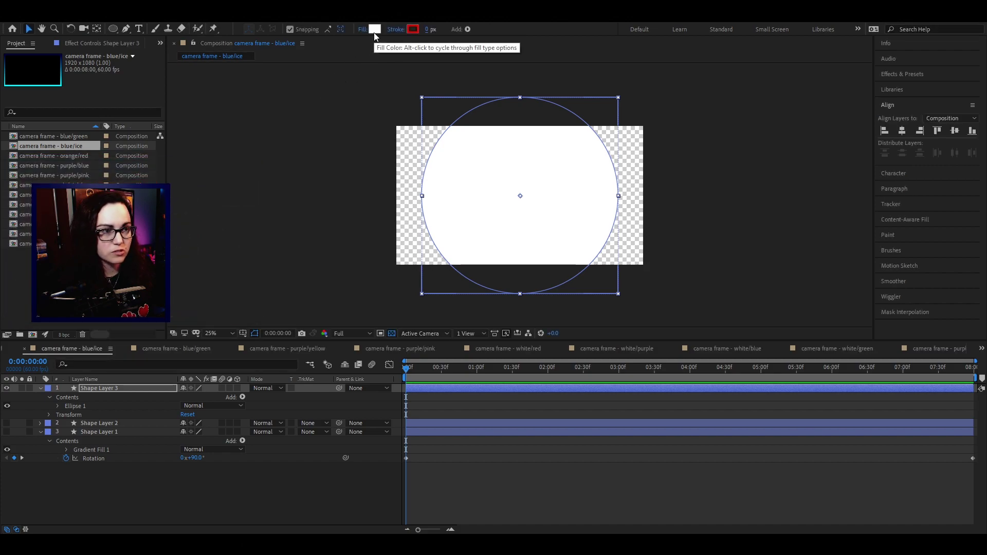
alt+click(374, 33)
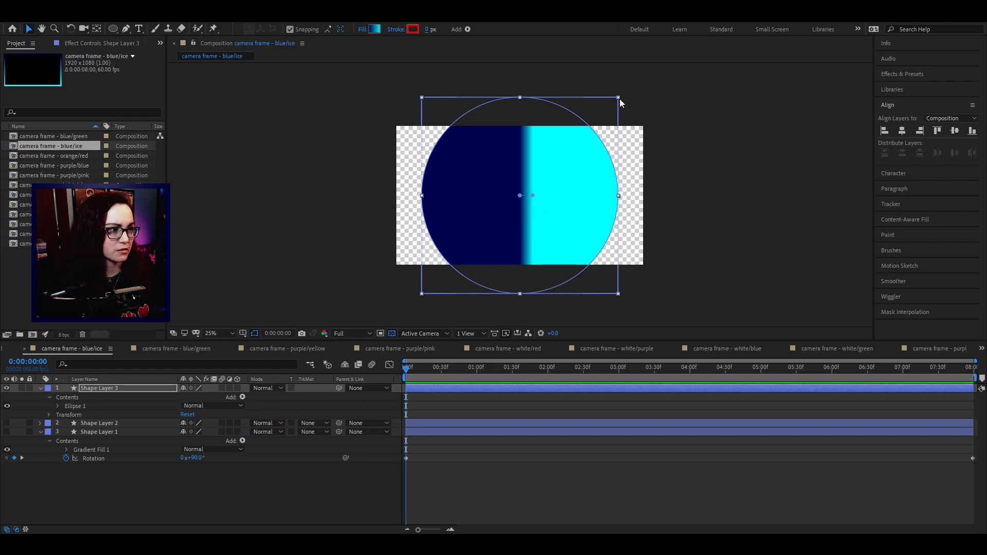
drag(618, 97, 717, 99)
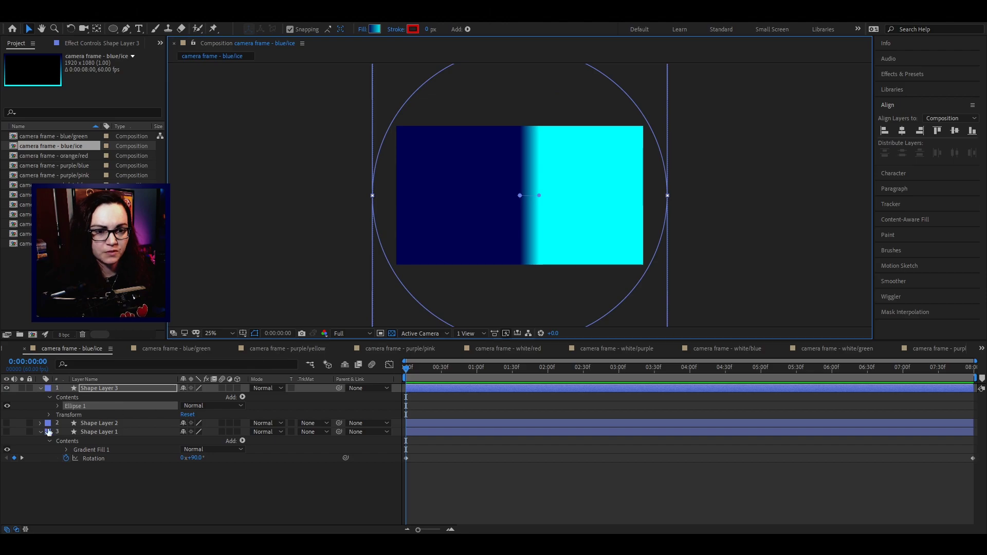
- Delete the test ellipse layer, Shape Layer 3
click(103, 420)
click(98, 389)
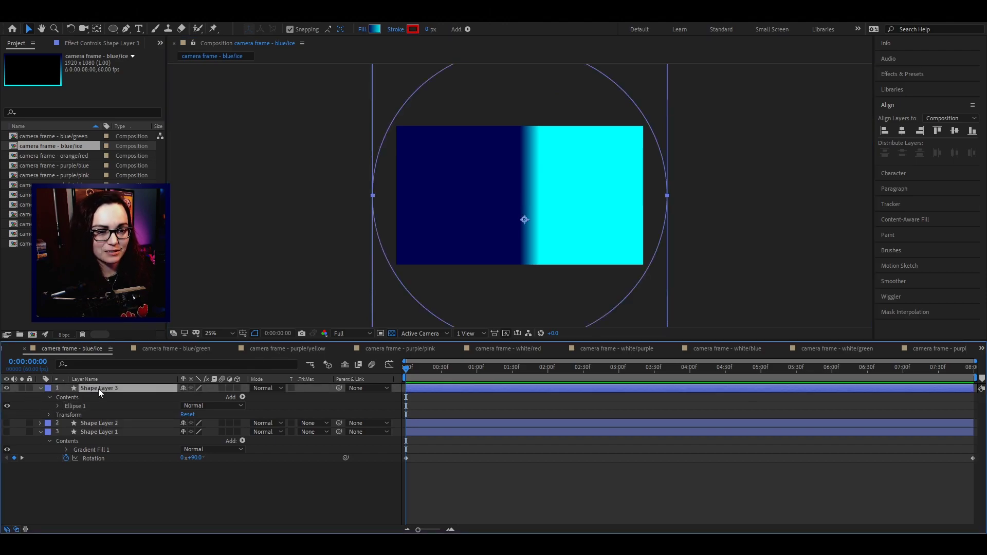
key(Delete)
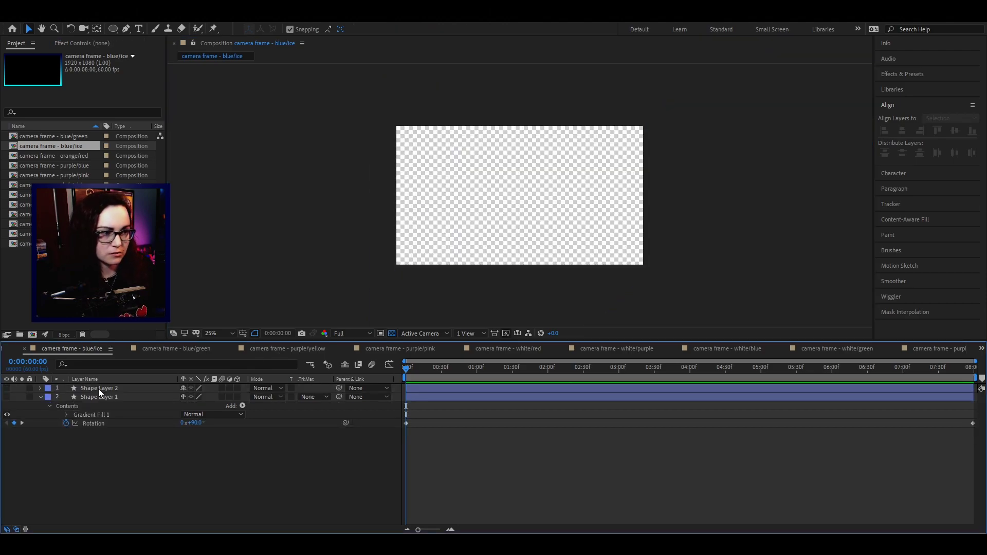
- Make Shape Layer 1 and Shape Layer 2 visible again and fit the composition in view
click(6, 397)
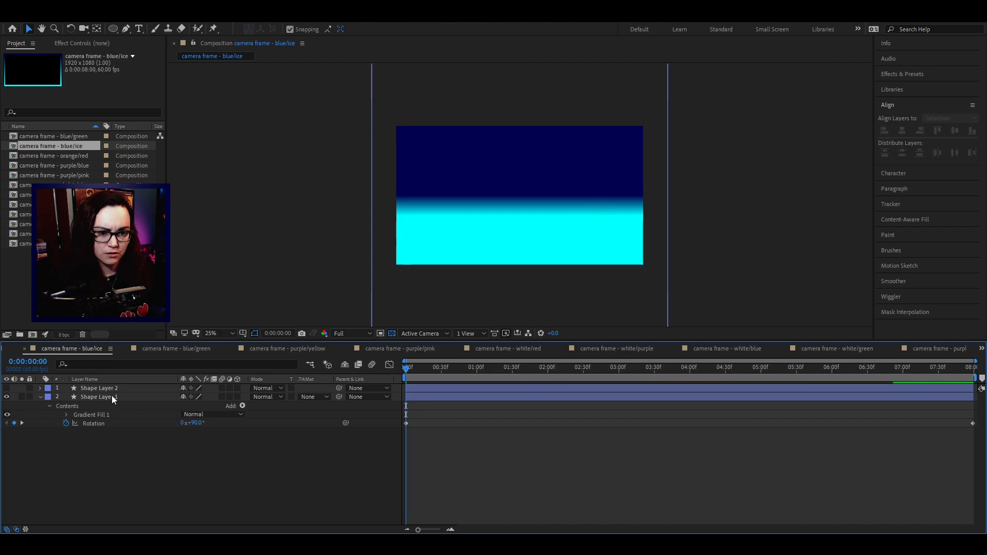
click(537, 289)
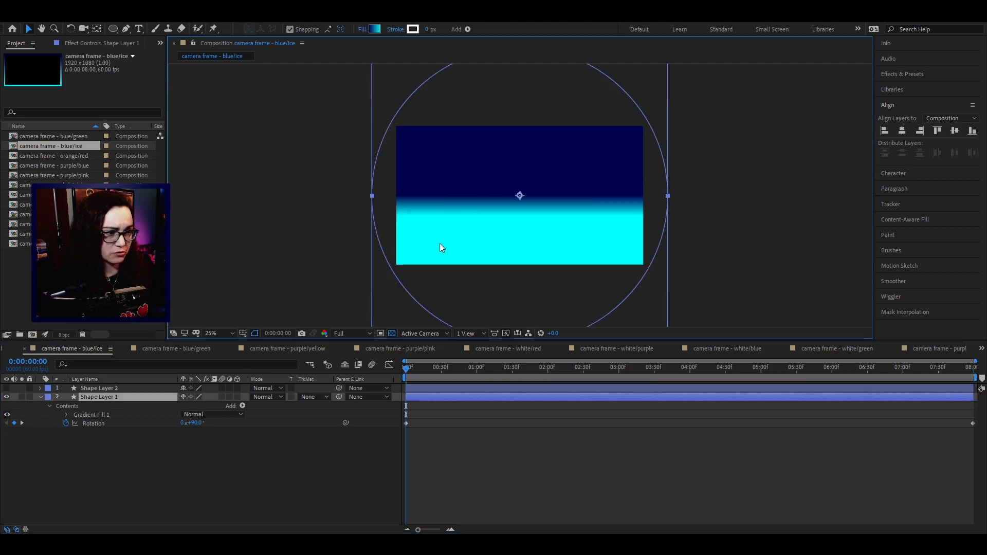
click(6, 389)
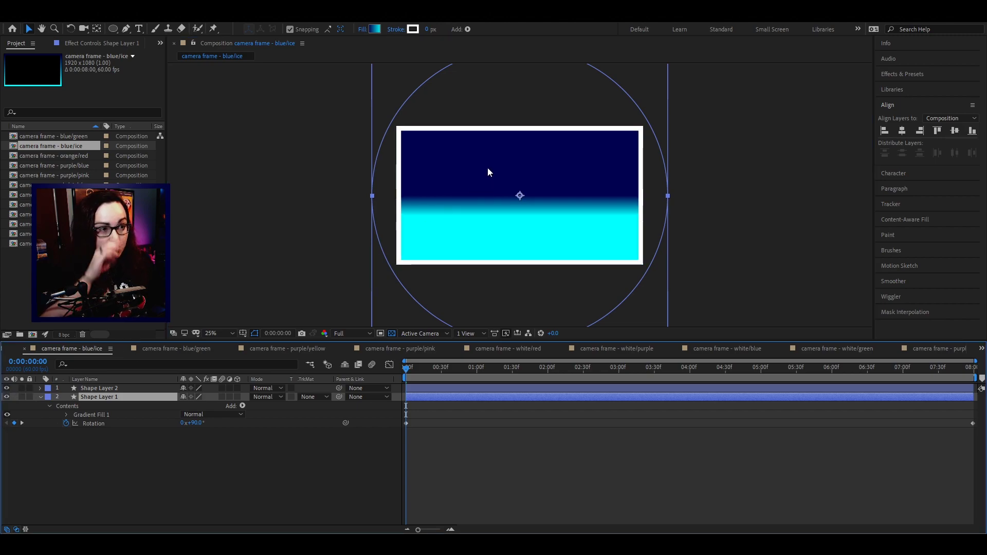
click(530, 131)
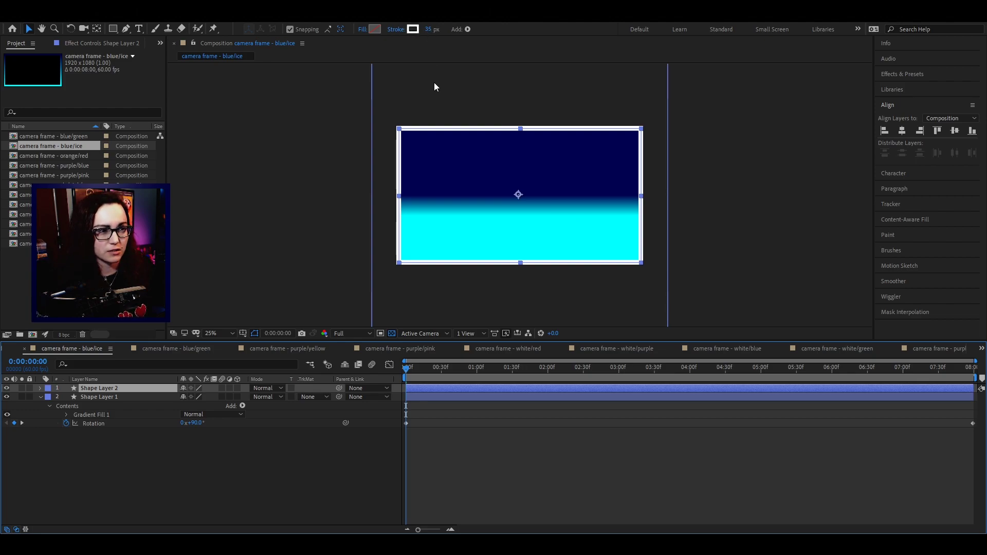
click(342, 170)
key(comma)
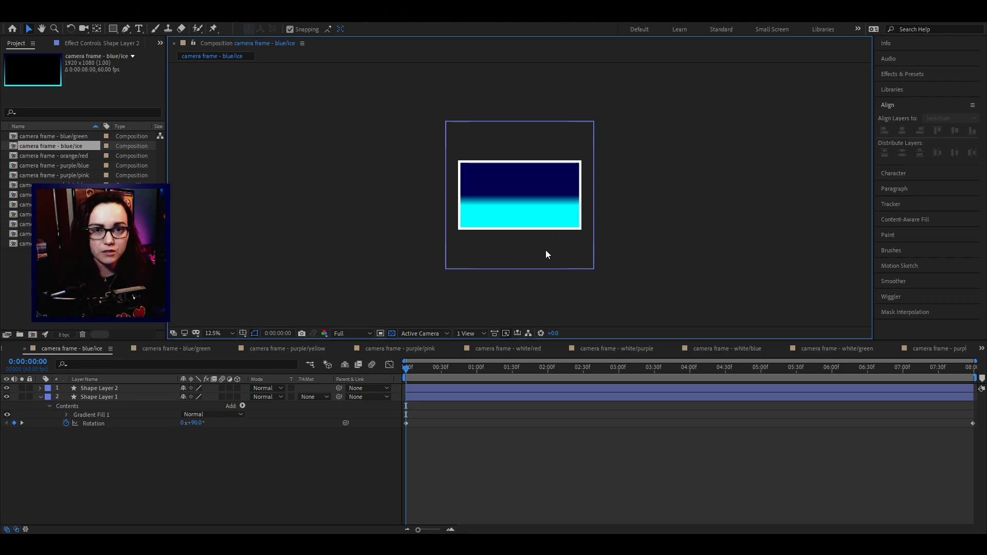
key(shift+/)
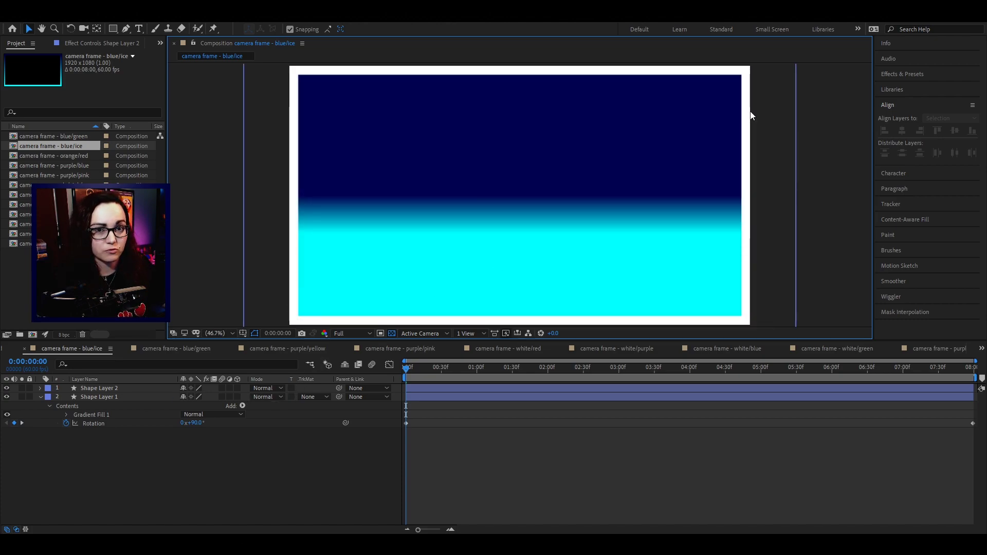
- Set Shape Layer 1's track matte to Alpha Matte "Shape Layer 2"
click(107, 397)
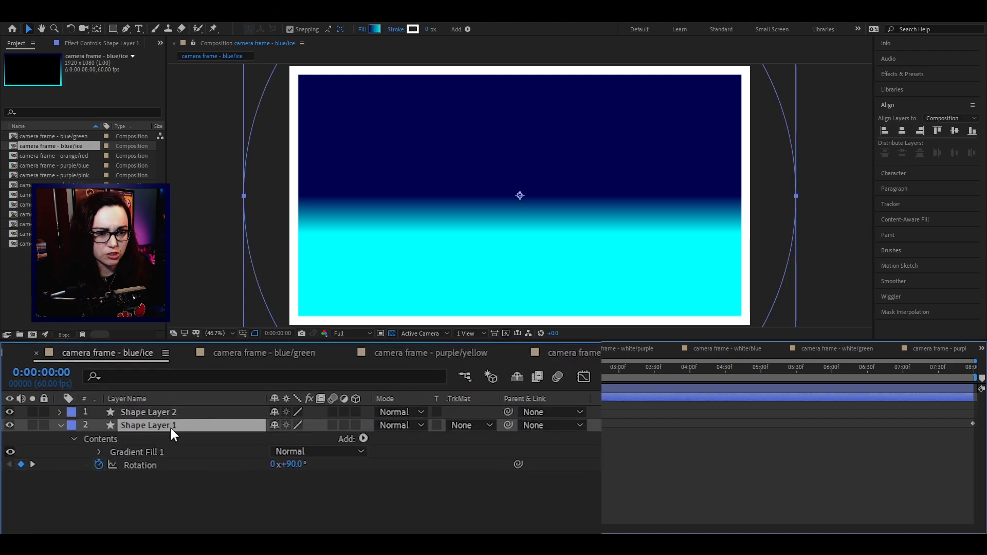
click(478, 430)
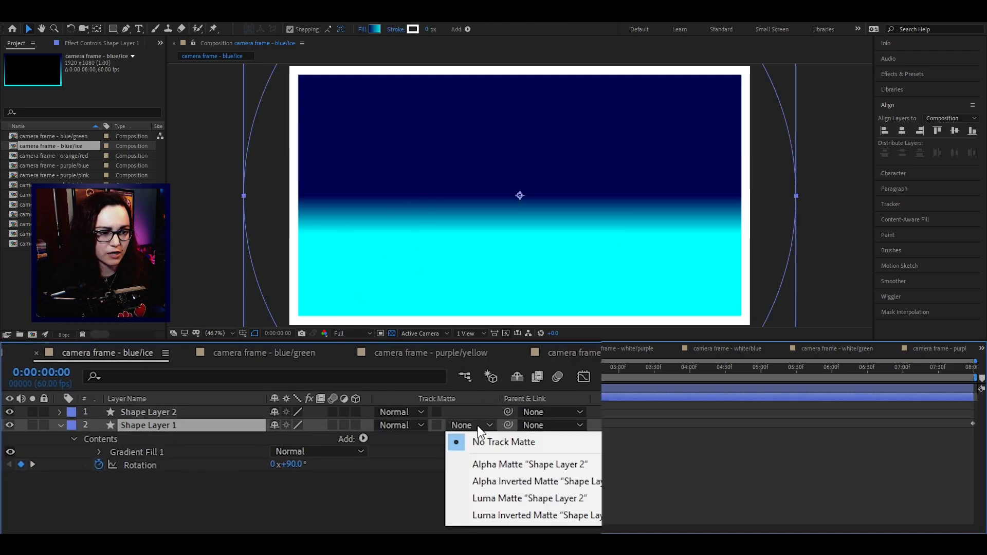
click(476, 464)
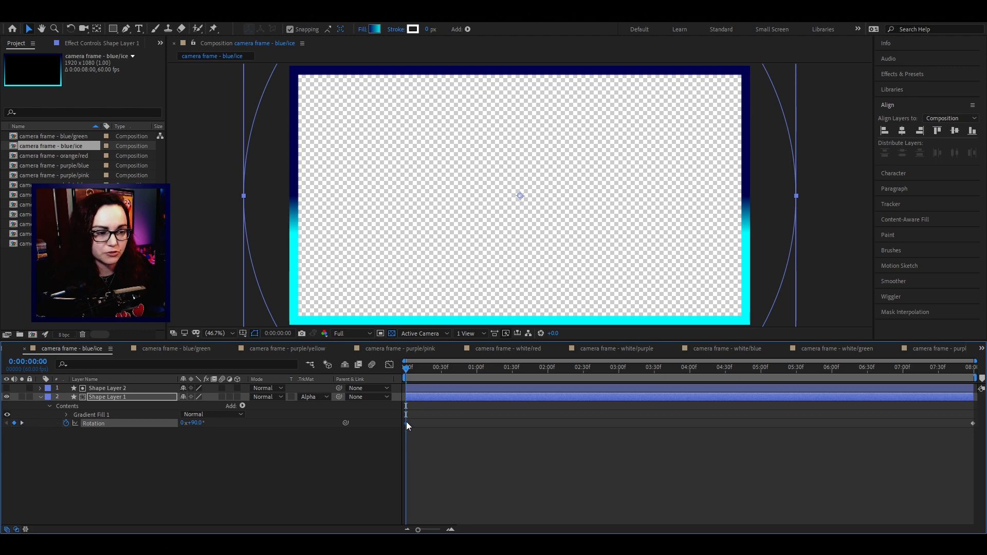
- Scrub to the last frame and play back the rotating gradient border
drag(407, 368, 982, 385)
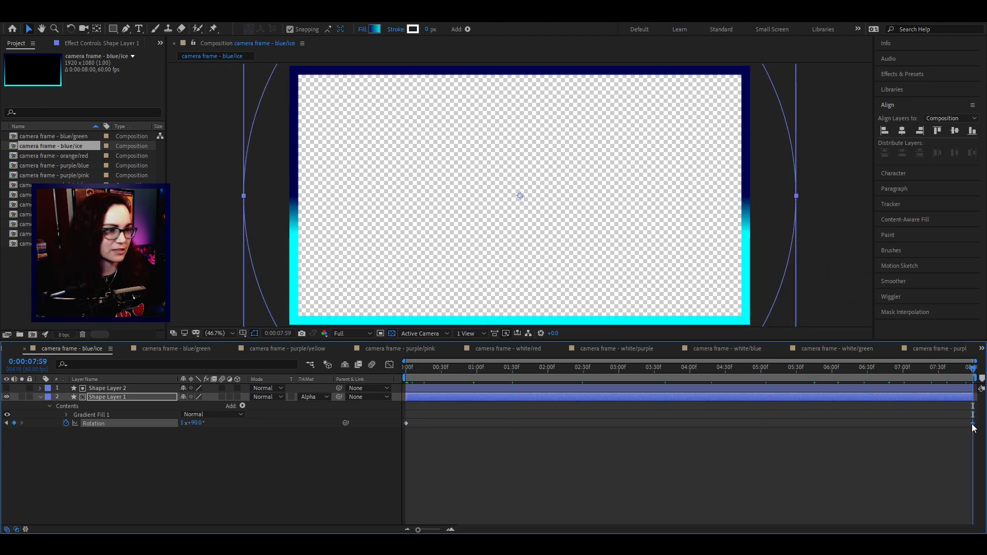
key(space)
key(space)
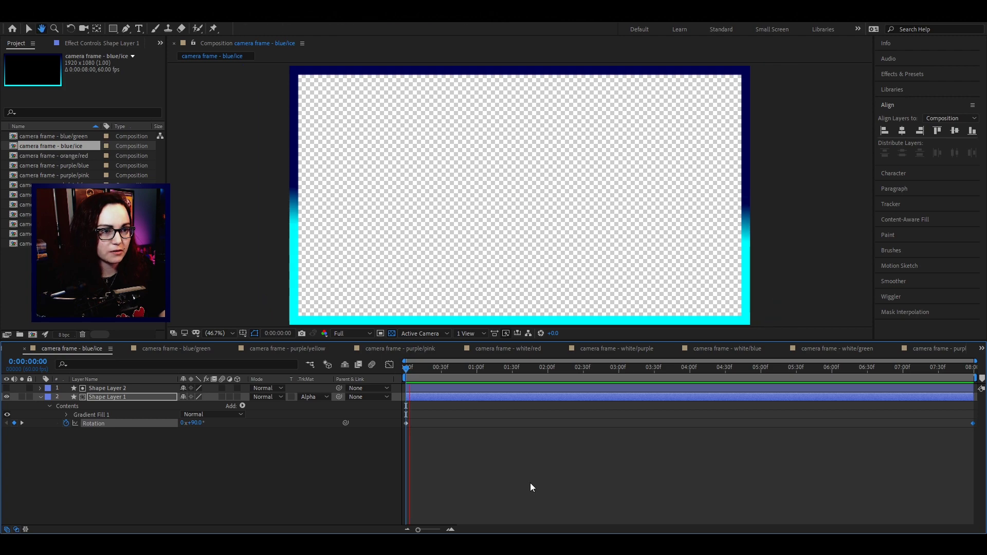
key(space)
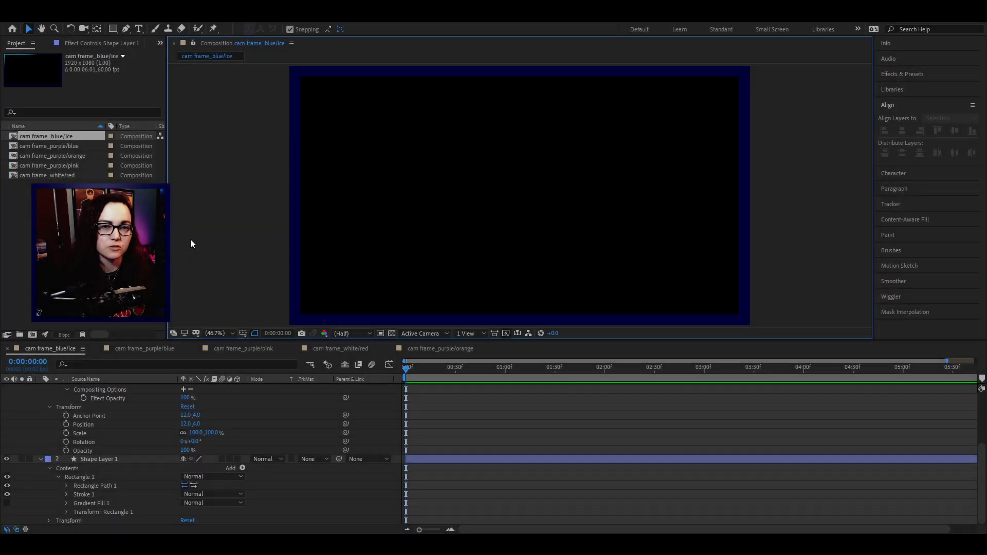
- Select Shape Layer 1 in the cam frame_blue/ice composition
click(298, 222)
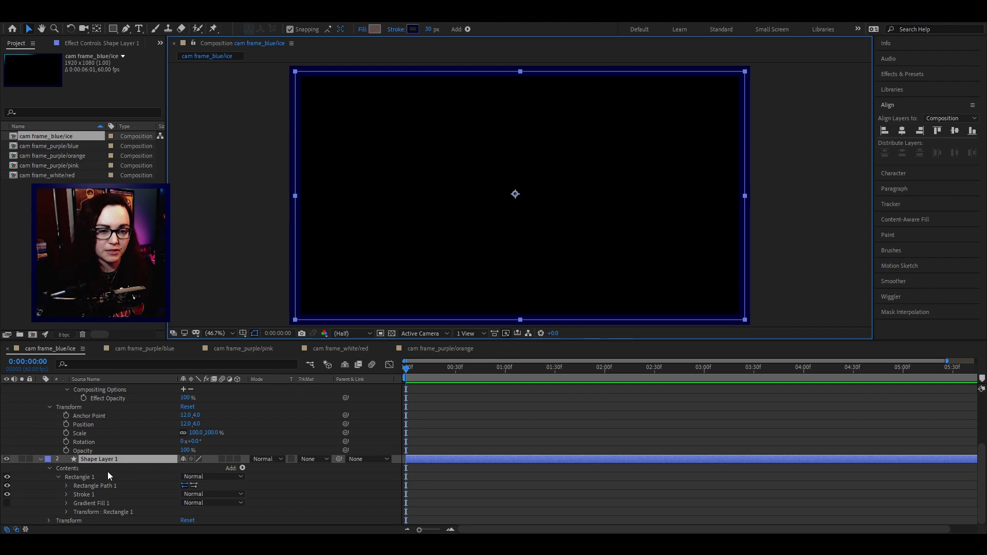
- Turn Shape Layer 2 back on and review its Radial Wipe: 80% Transition Completion, 300 Feather
scroll(37, 448, up, 4)
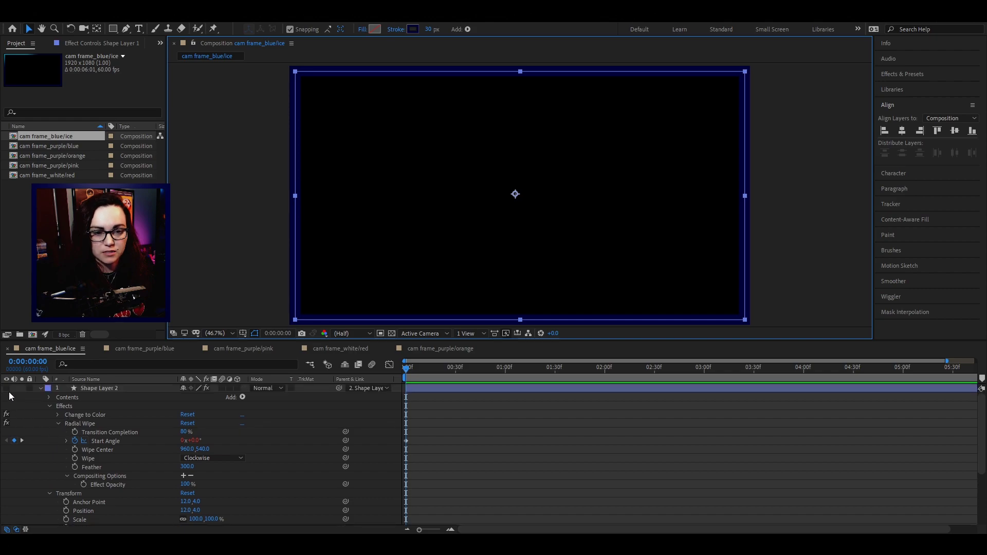
click(6, 388)
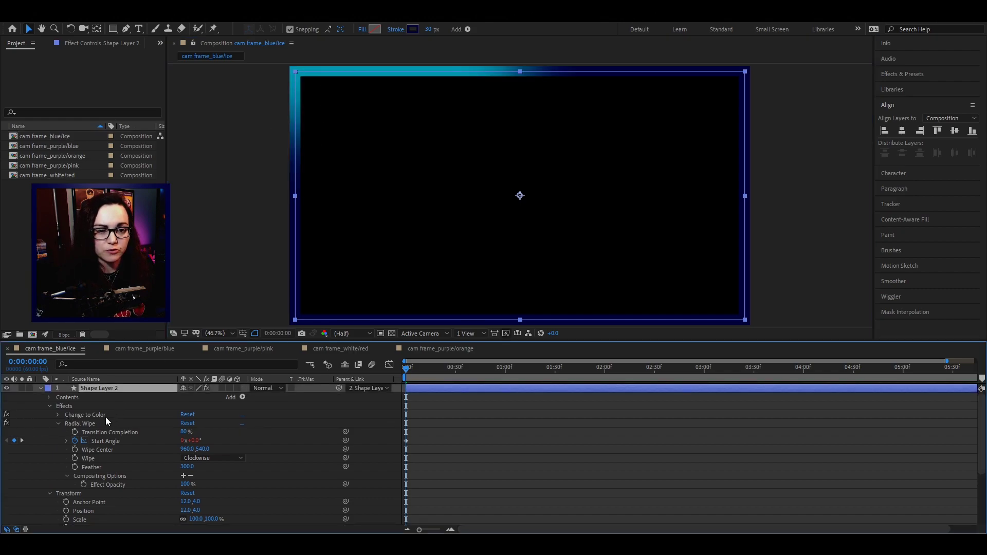
click(91, 425)
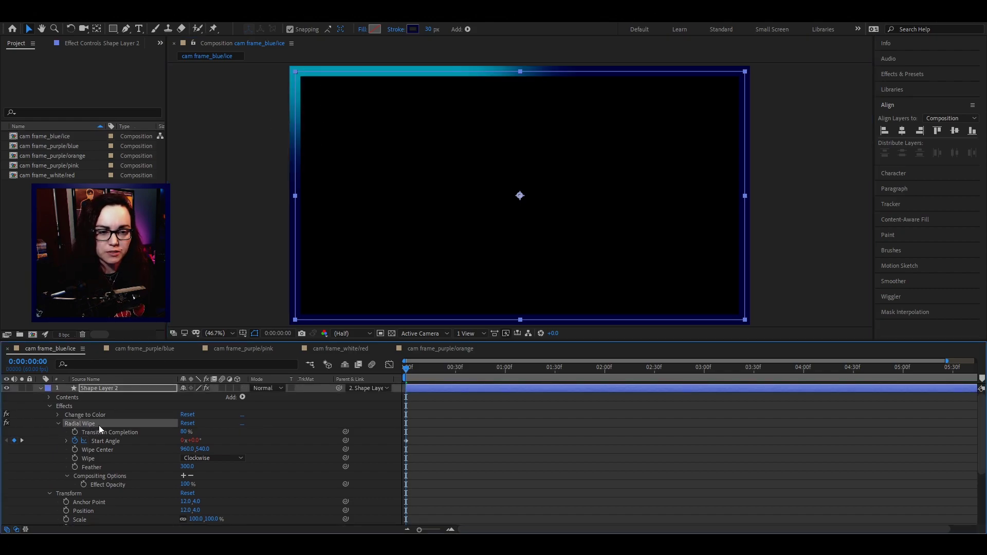
click(132, 434)
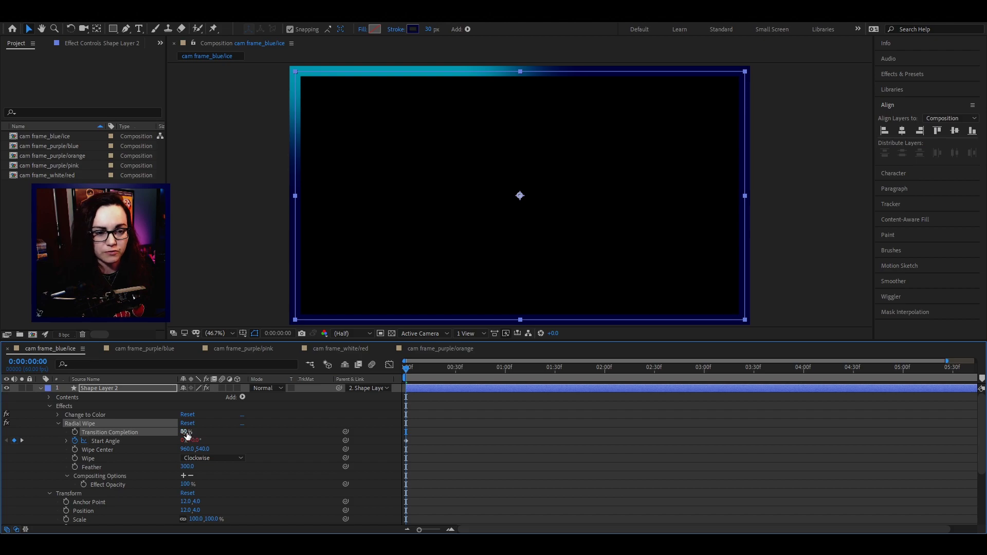
click(95, 469)
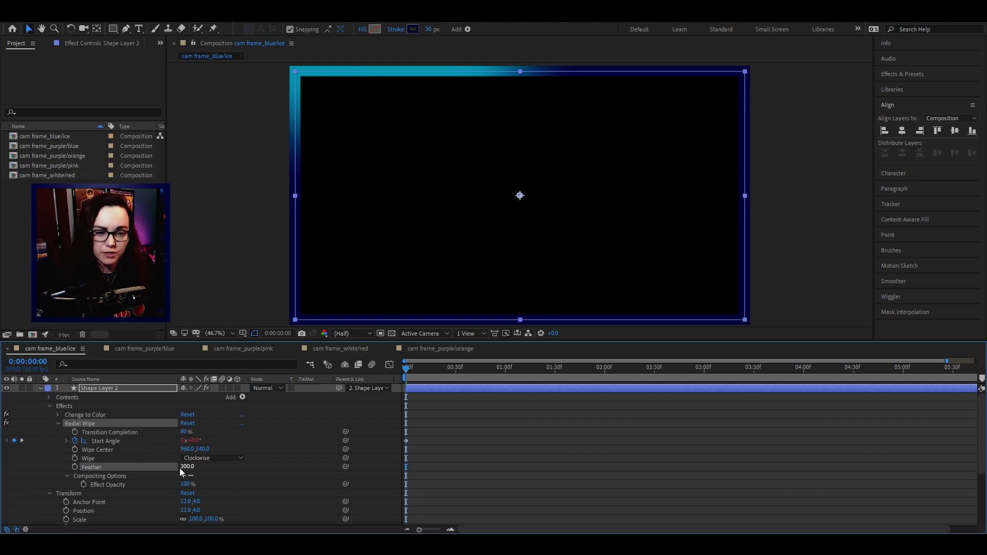
scroll(154, 483, down, 1)
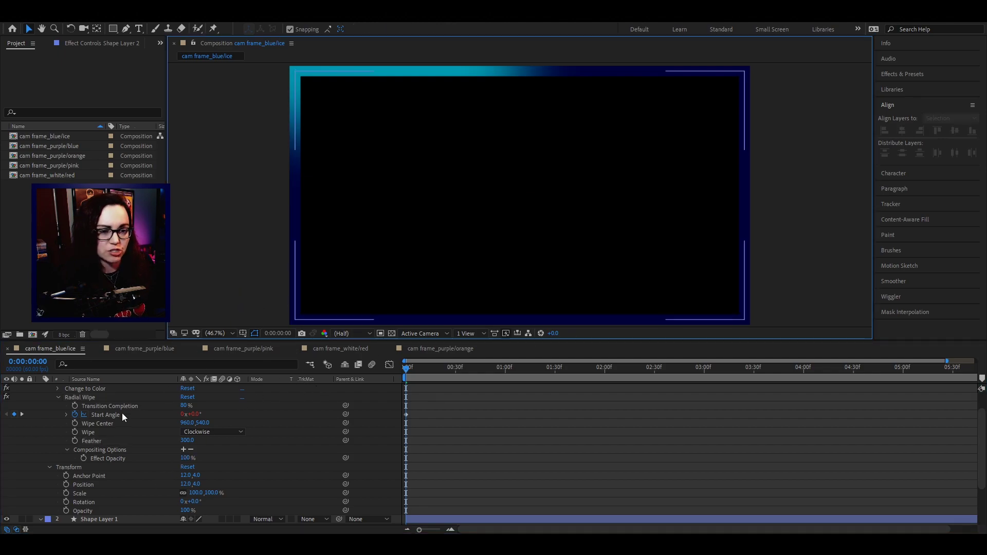
click(103, 415)
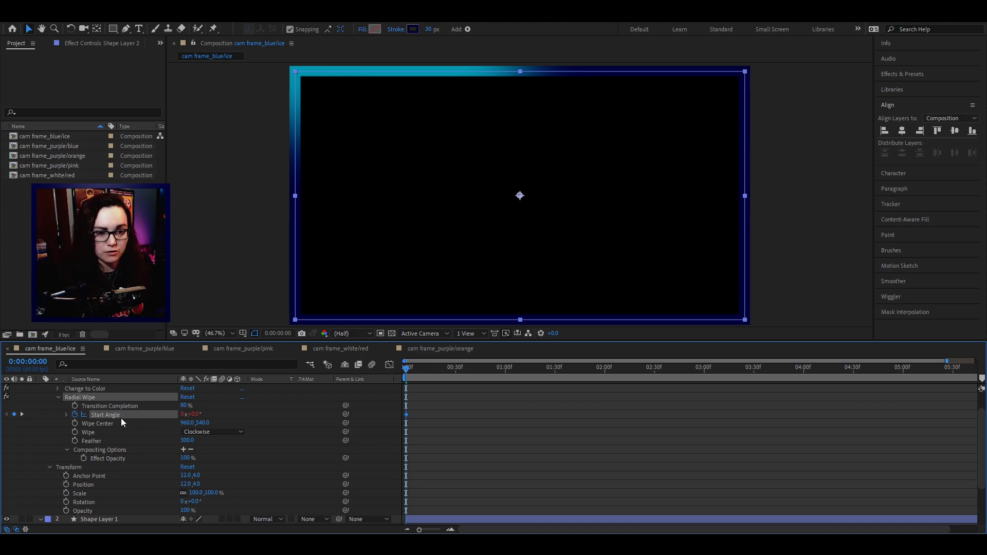
key(minus)
click(416, 368)
drag(441, 373, 971, 369)
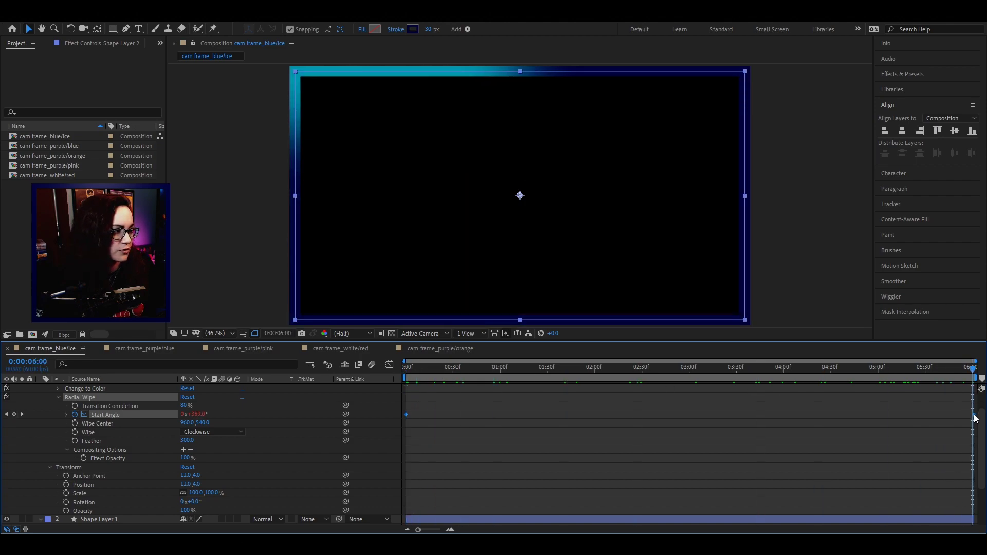
mouse_move(975, 419)
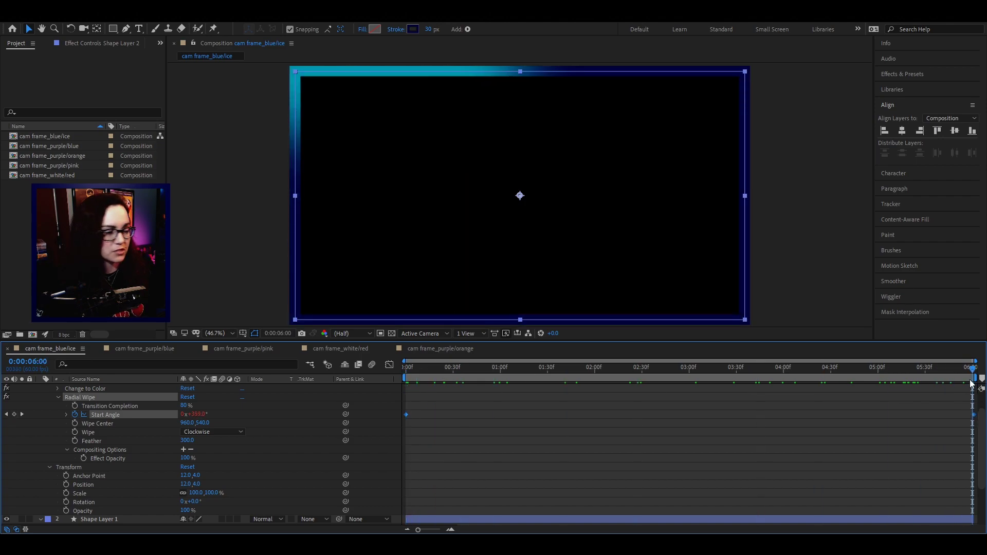
key(Home)
click(390, 421)
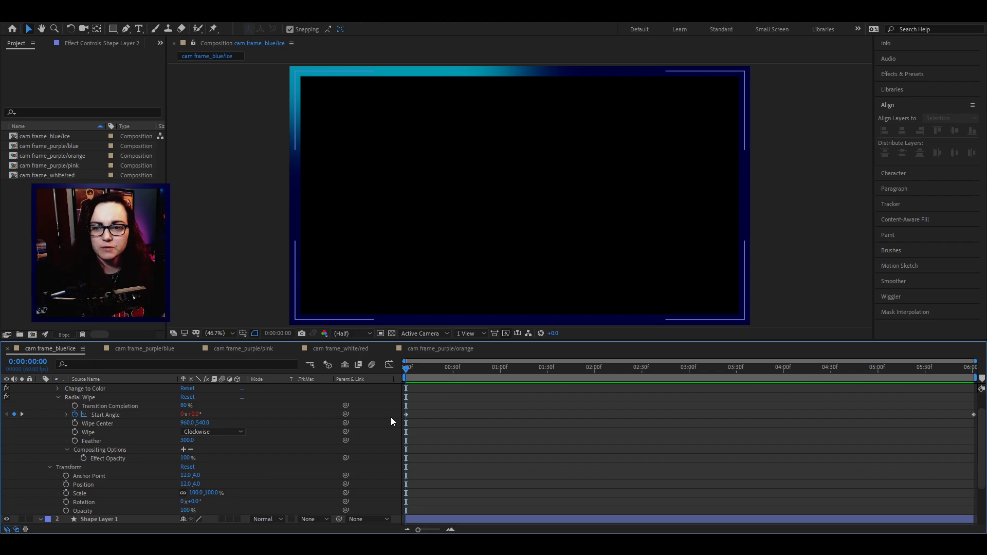
key(space)
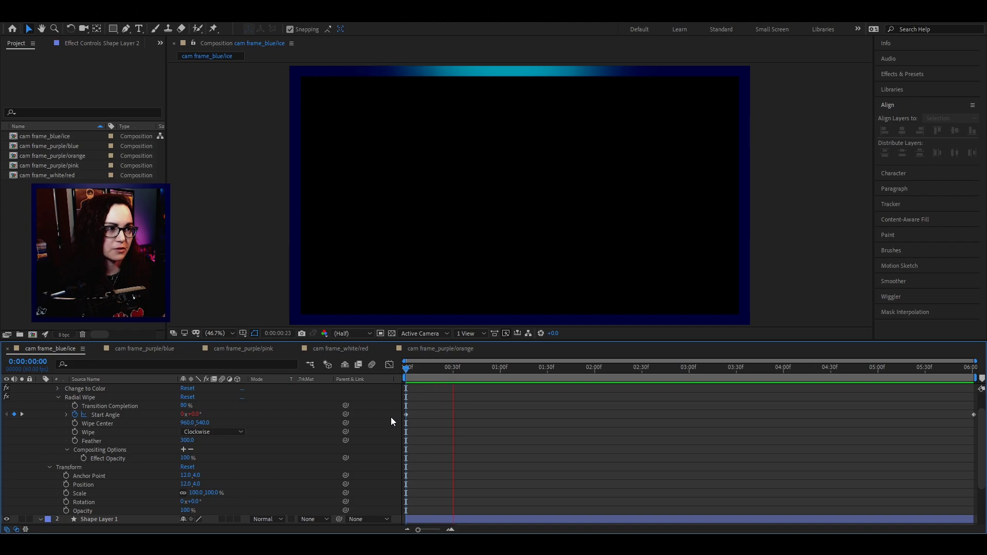